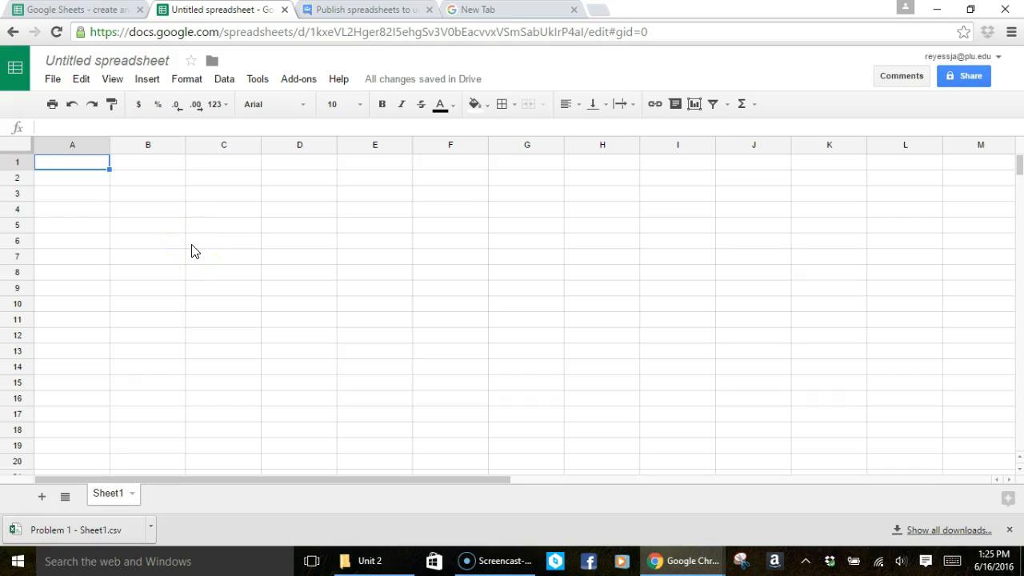
Enter the numbers 2, 3, 55, 66, 33, 11 and 23 down column A in cells A1 to A7.
type("2")
key("Return")
type("3")
key("Return")
type("55")
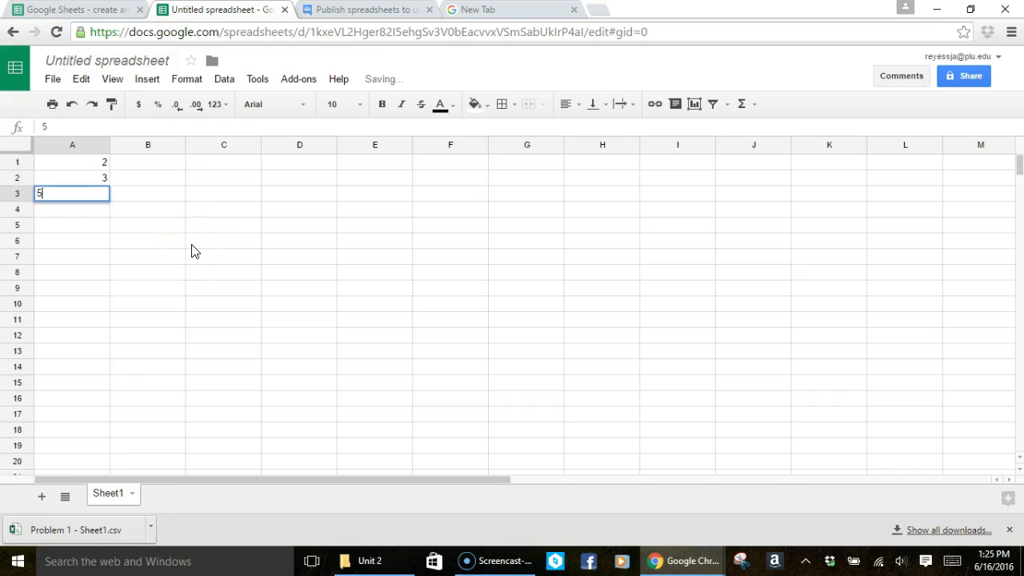
key("Return")
type("66")
key("Return")
type("33")
key("Return")
type("11")
key("Return")
type("23")
key("Return")
Fill the number cells A1:A7 with a yellow background.
key("Up")
key("Up")
key("Up")
key("Up")
key("Up")
key("Up")
key("Up")
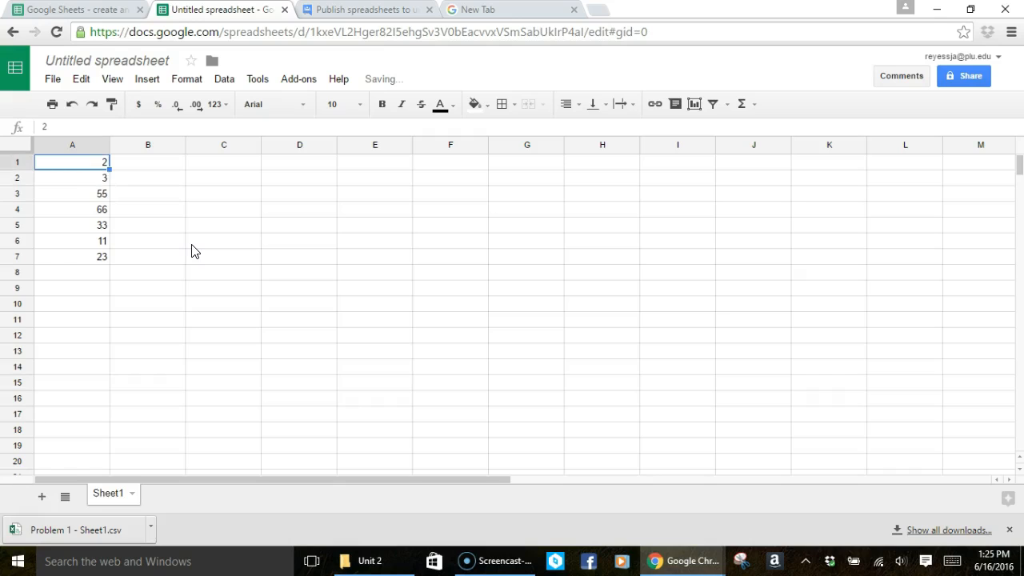
key("shift+Down")
key("shift+Down")
key("shift+Down")
key("shift+Down")
key("shift+Down")
key("shift+Down")
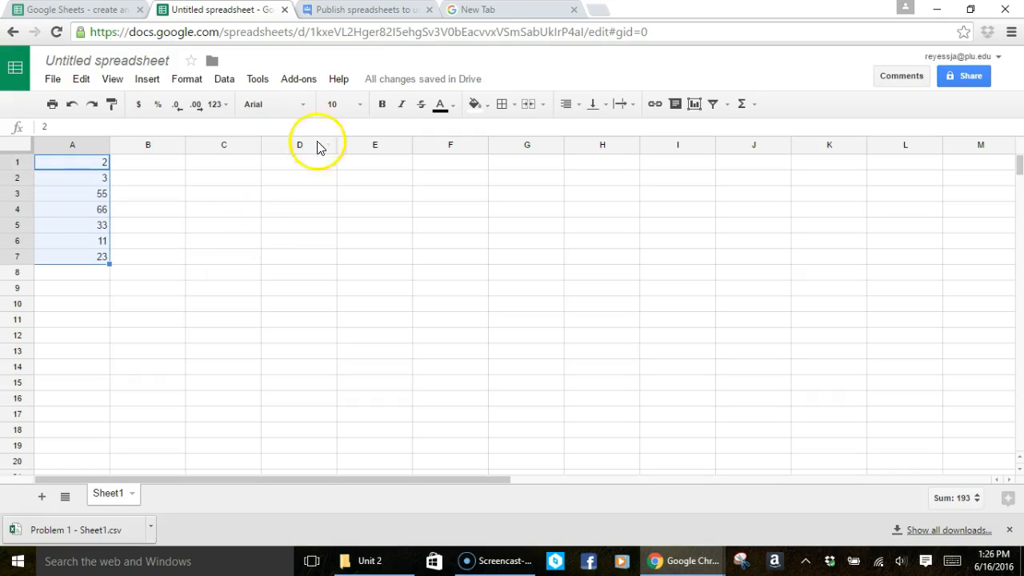
left_click(473, 104)
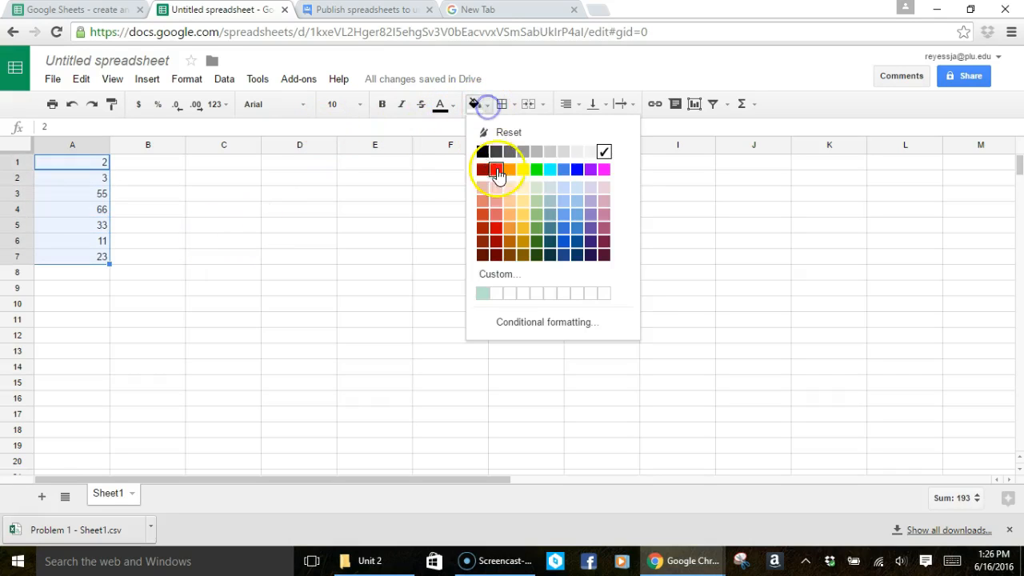
left_click(523, 169)
In cell C1, add up the numbers with individually listed cells: =SUM(A1,A2,A3,A4,A5,A6,A7).
left_click(232, 174)
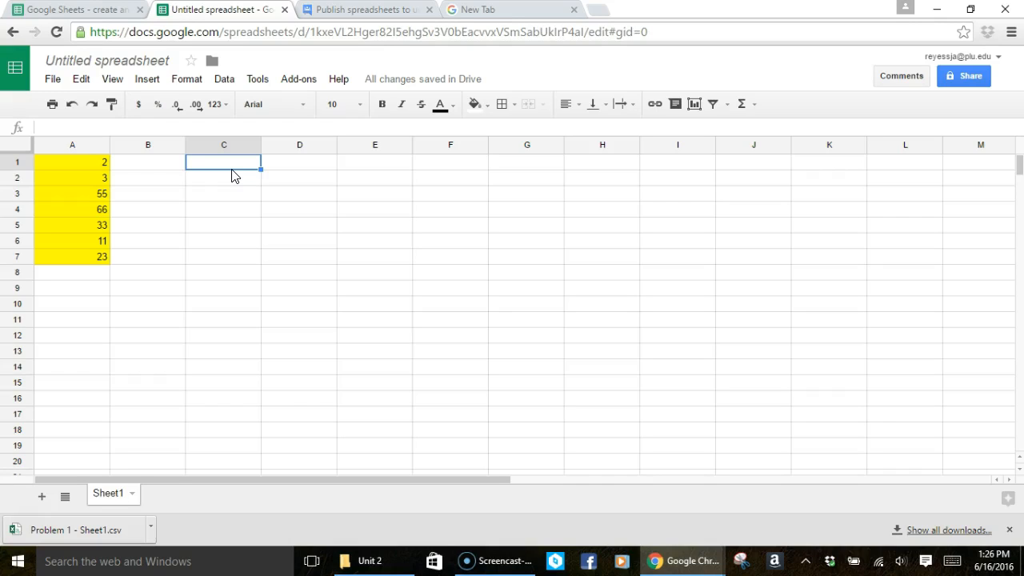
type("=")
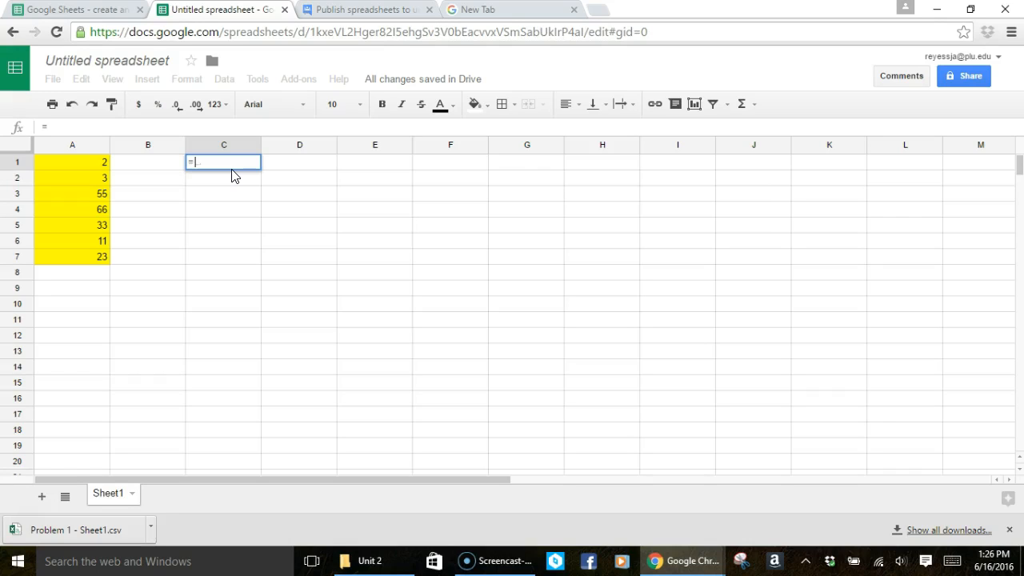
type("S")
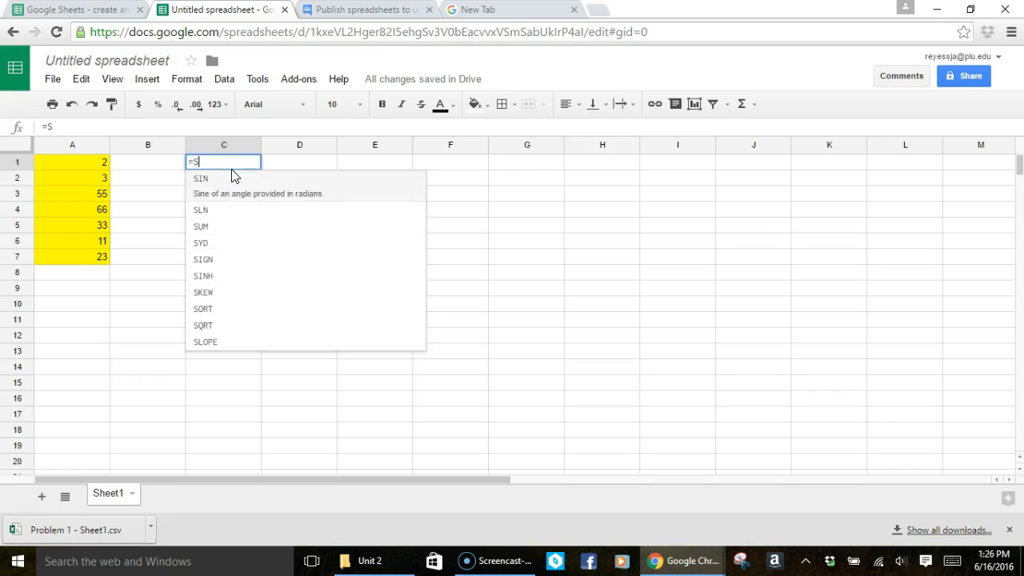
type("UM")
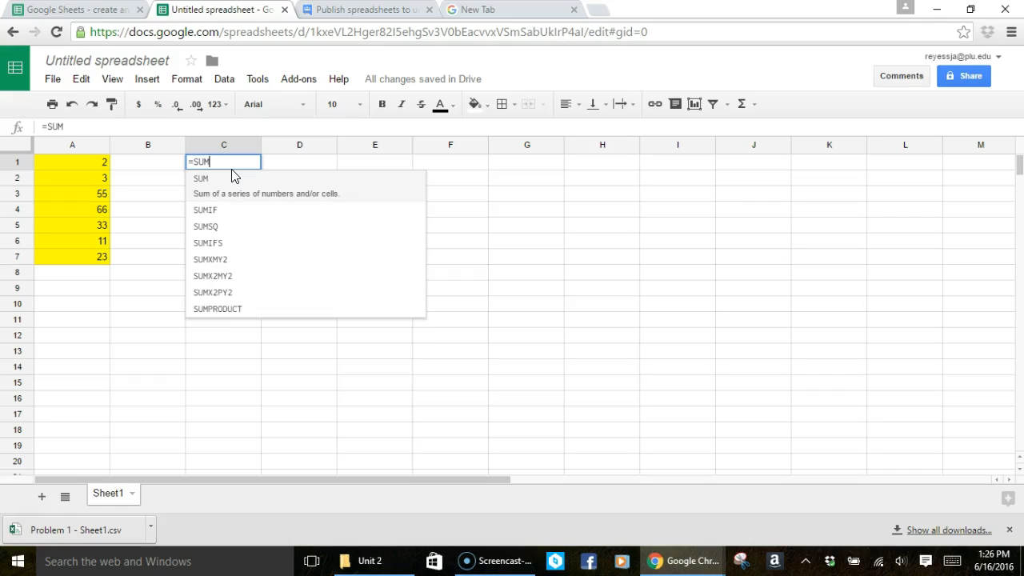
type("(")
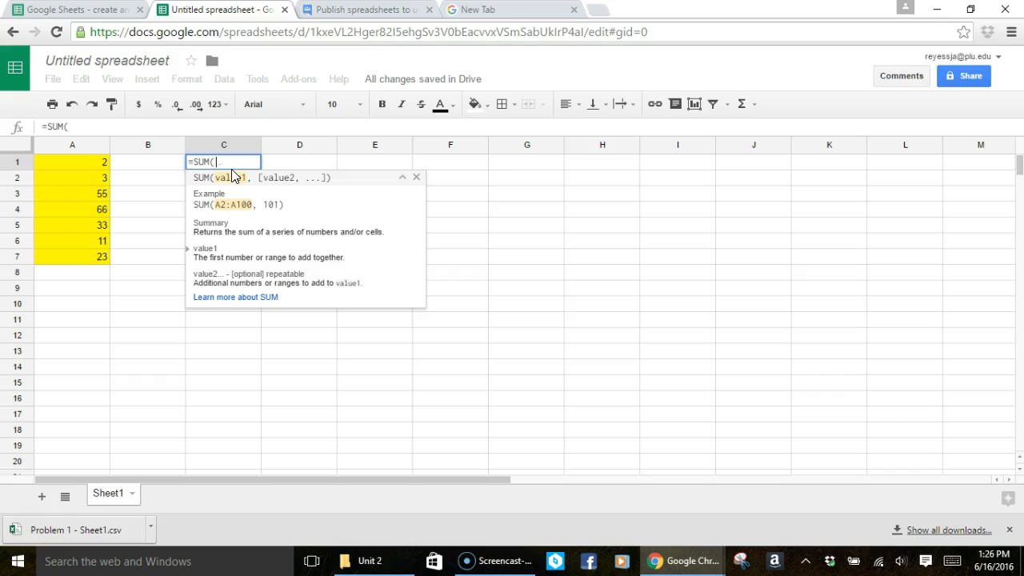
type("A")
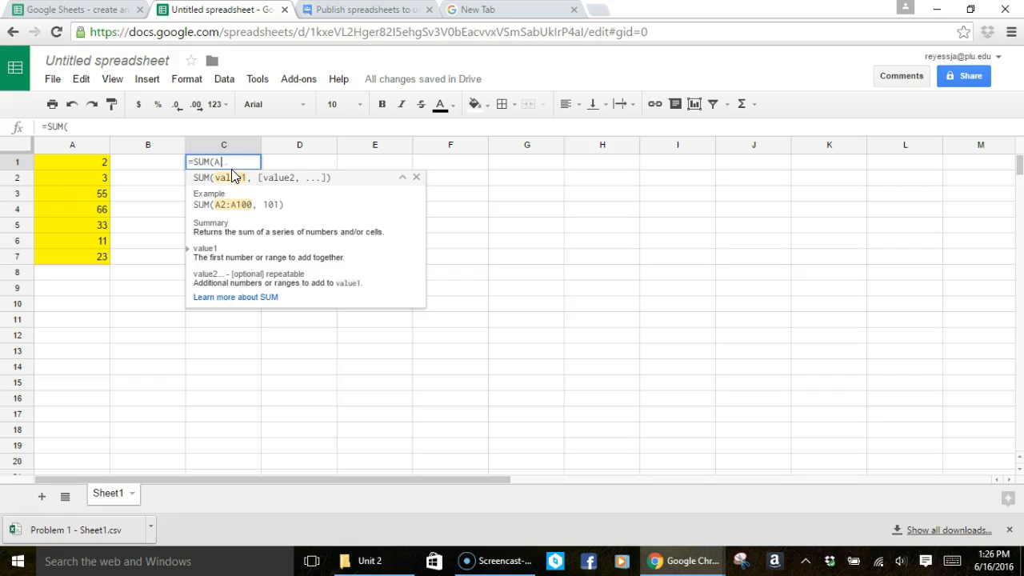
type("1,A")
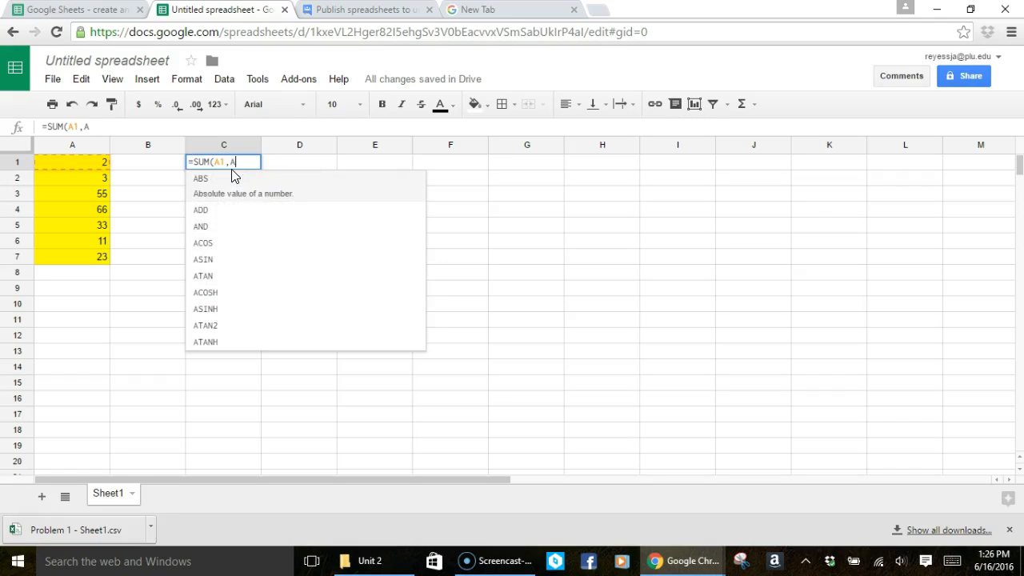
type("2,A3")
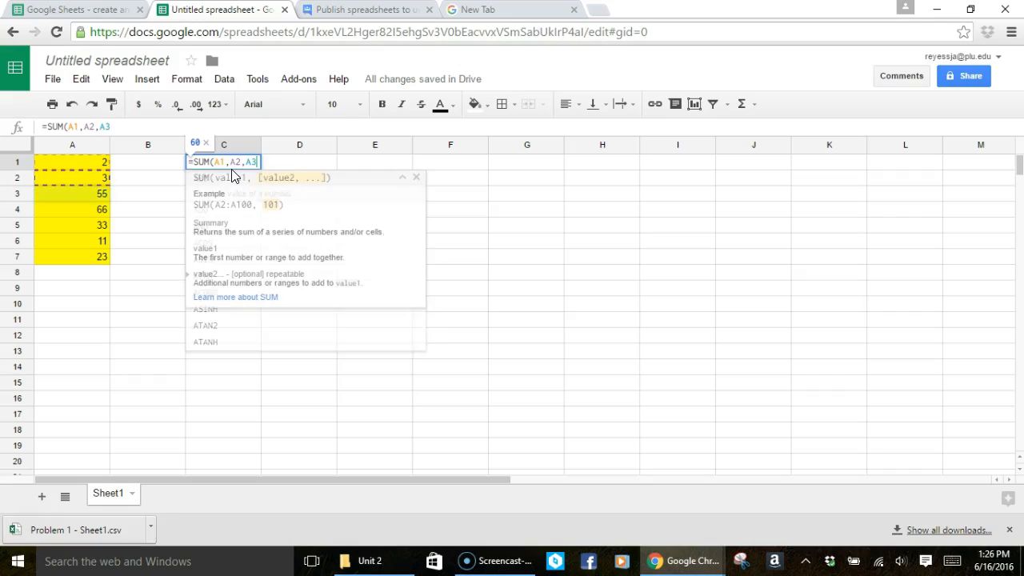
type(",A4,")
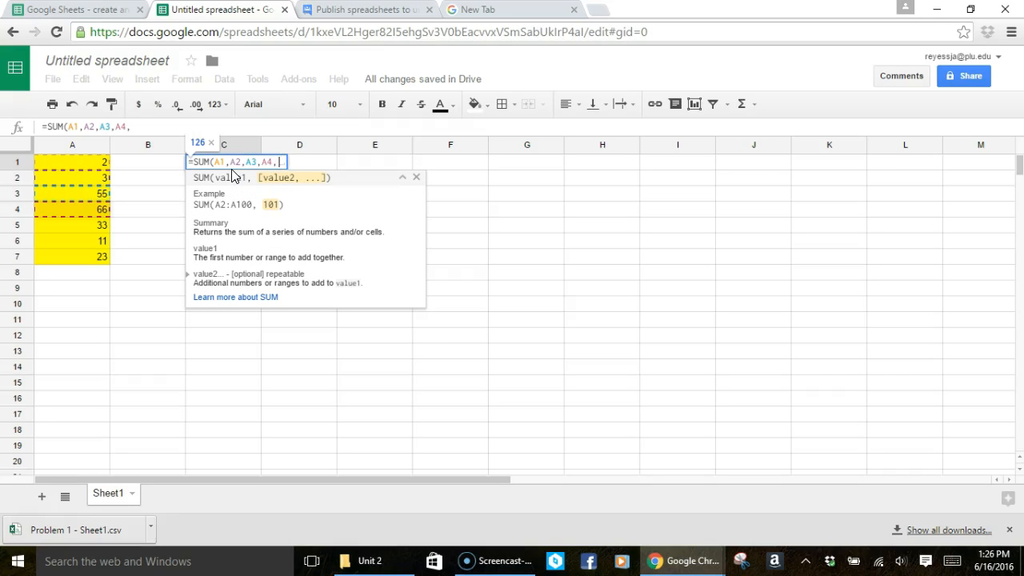
left_click(94, 226)
type(",")
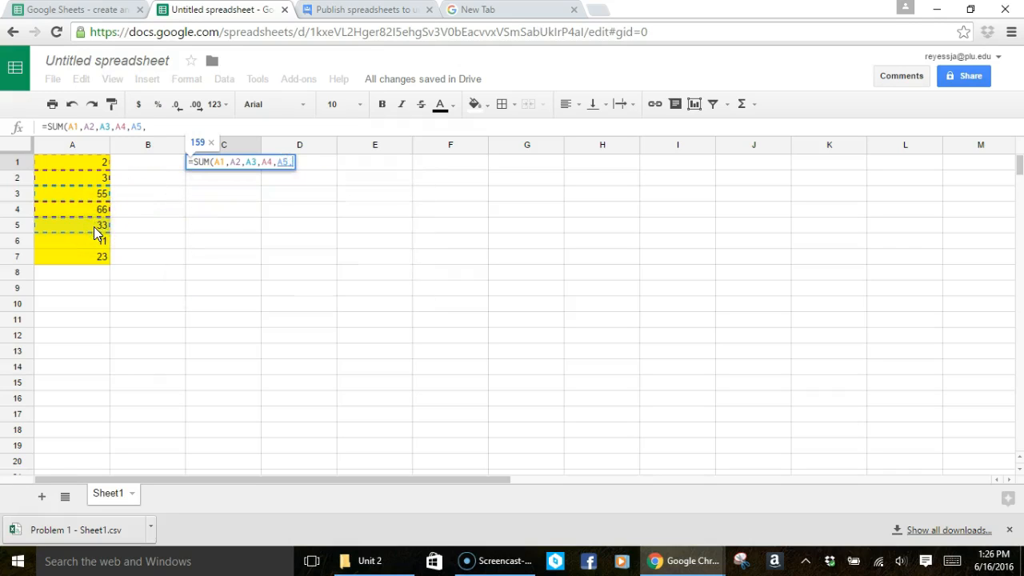
left_click(100, 241)
type(",")
left_click(100, 257)
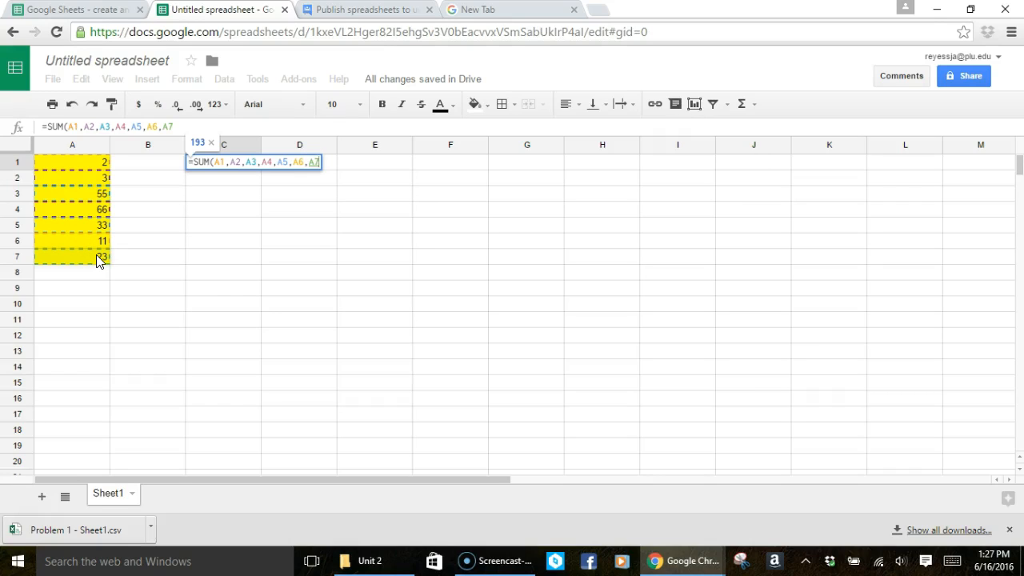
key("Return")
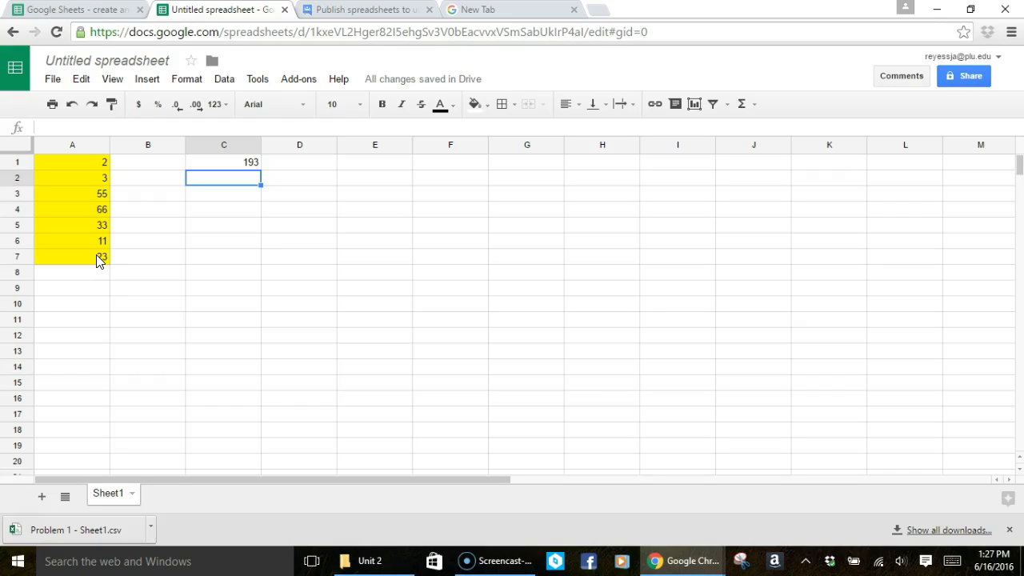
In cell C2, sum the same numbers as one continuous range with =SUM(A1:A7).
type("=")
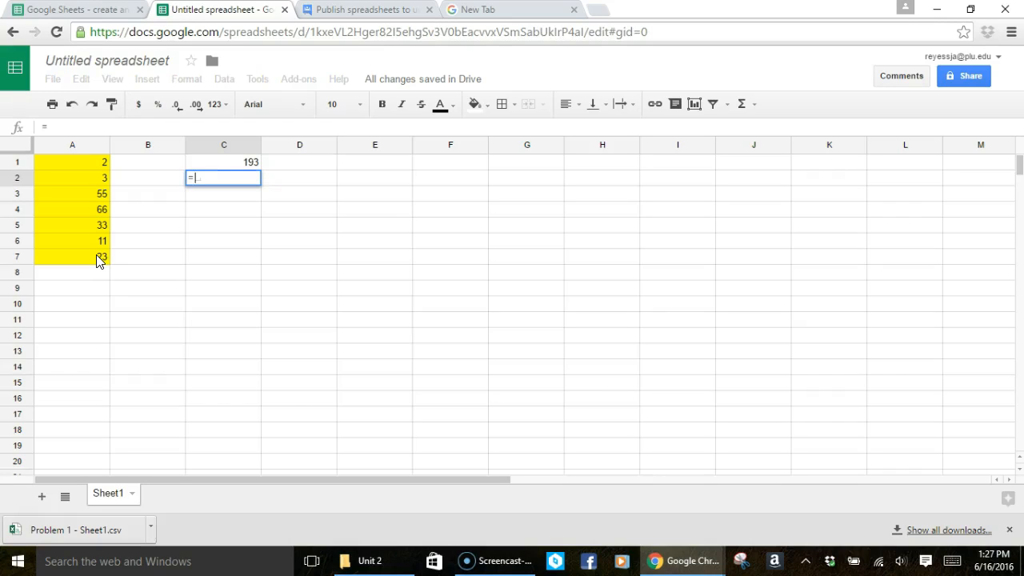
type("SUM(")
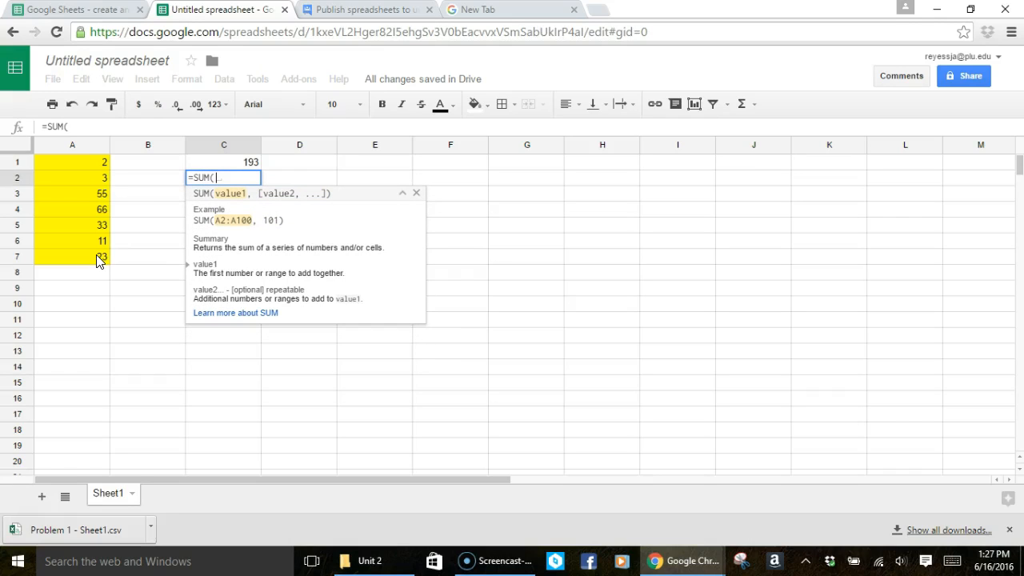
left_click(95, 178)
left_click_drag(91, 165, 85, 254)
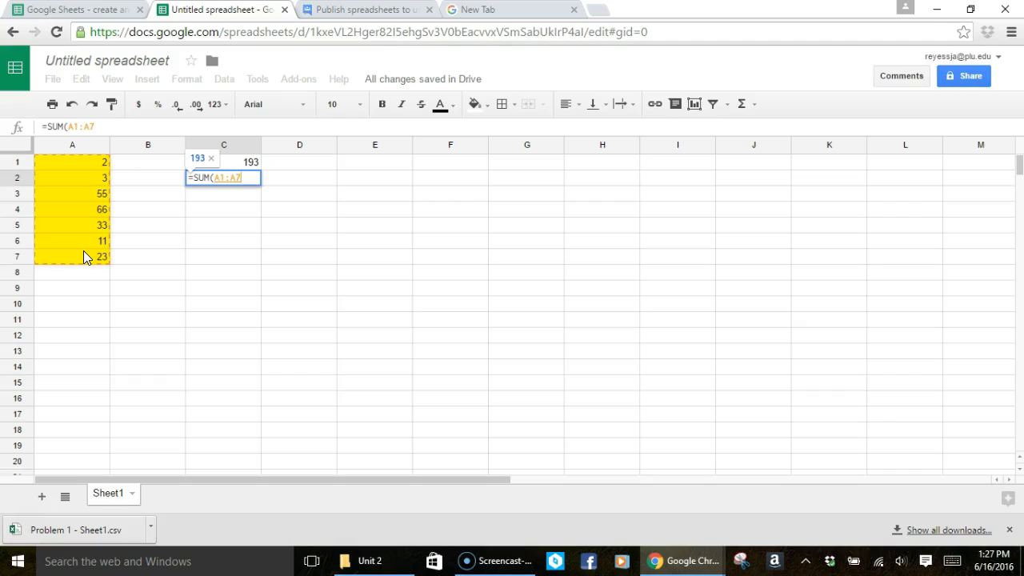
key("Return")
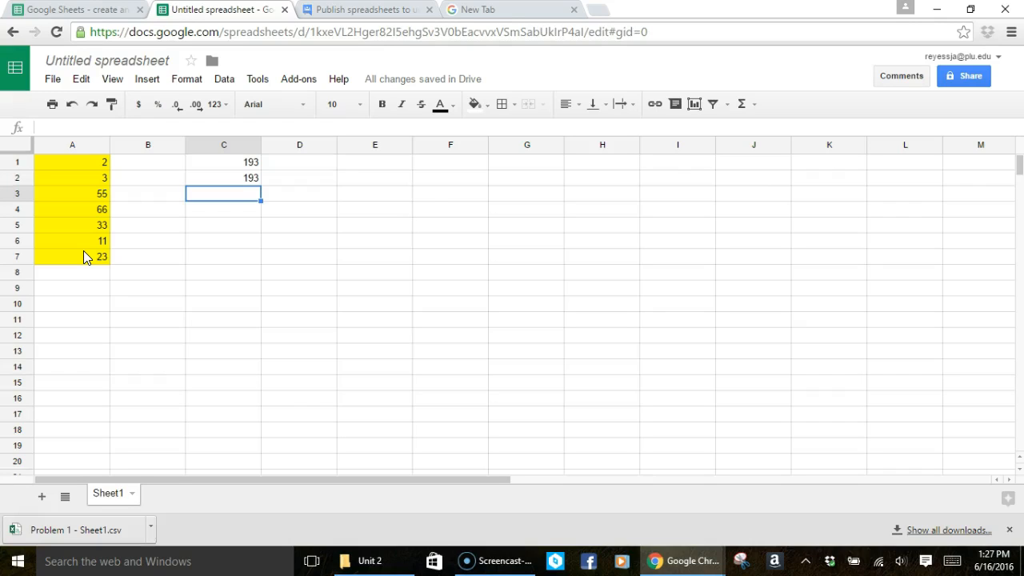
In cell C3, sum two separate ranges of column A with =SUM(A1:A2,A4:A6).
type("=")
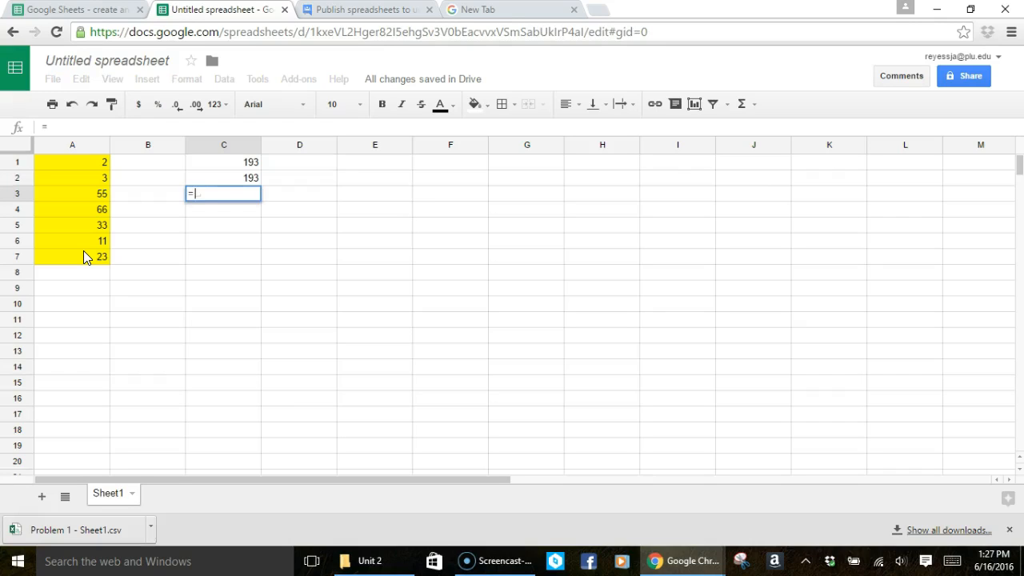
type("SUM(")
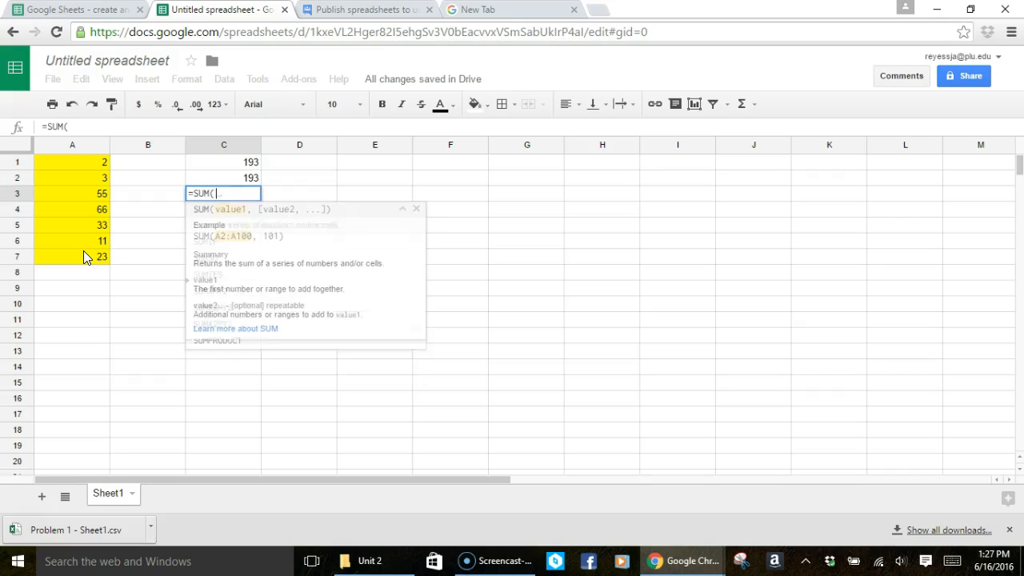
left_click(93, 182)
left_click_drag(94, 163, 93, 175)
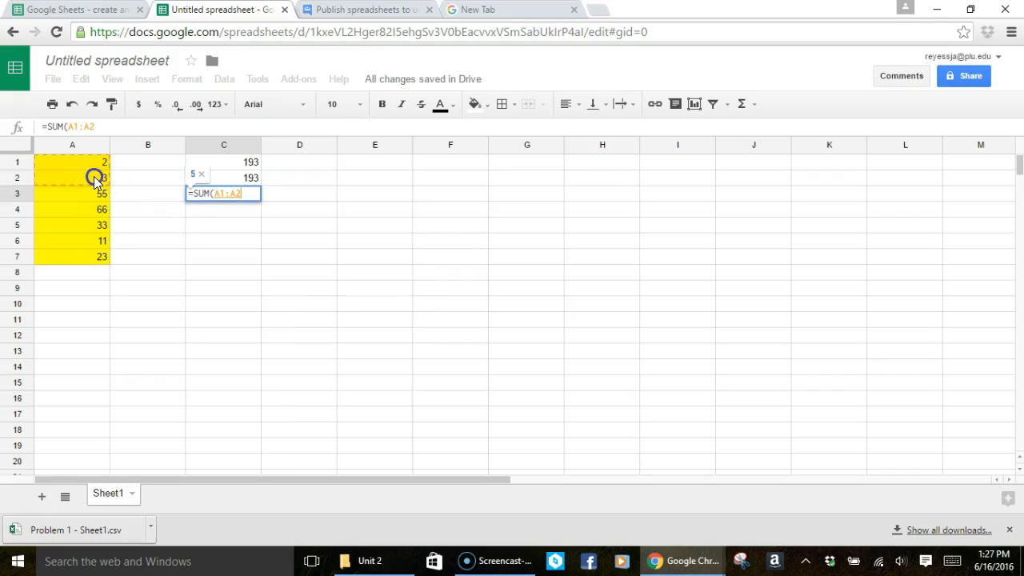
type(",")
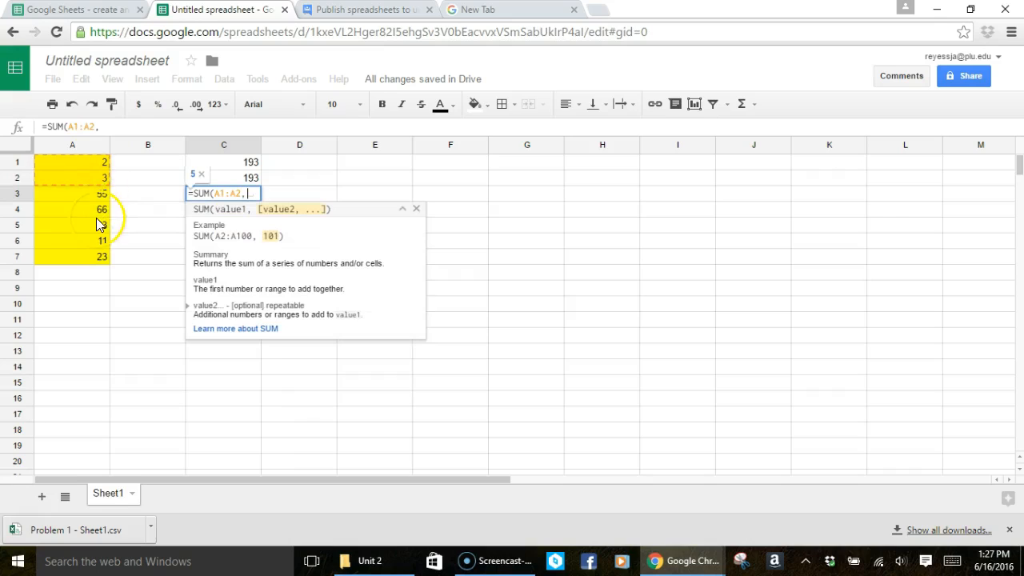
left_click_drag(96, 210, 91, 236)
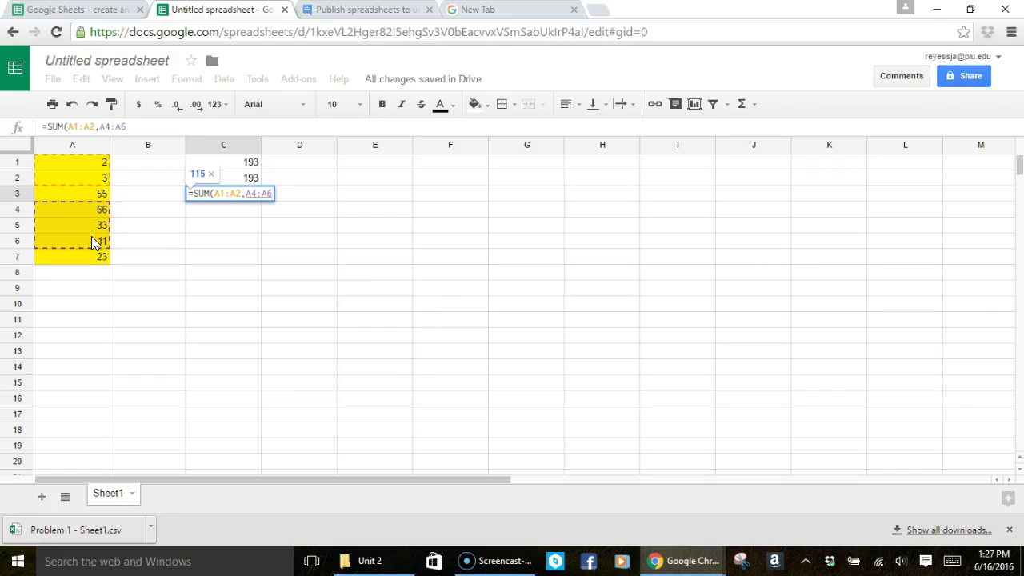
key("Return")
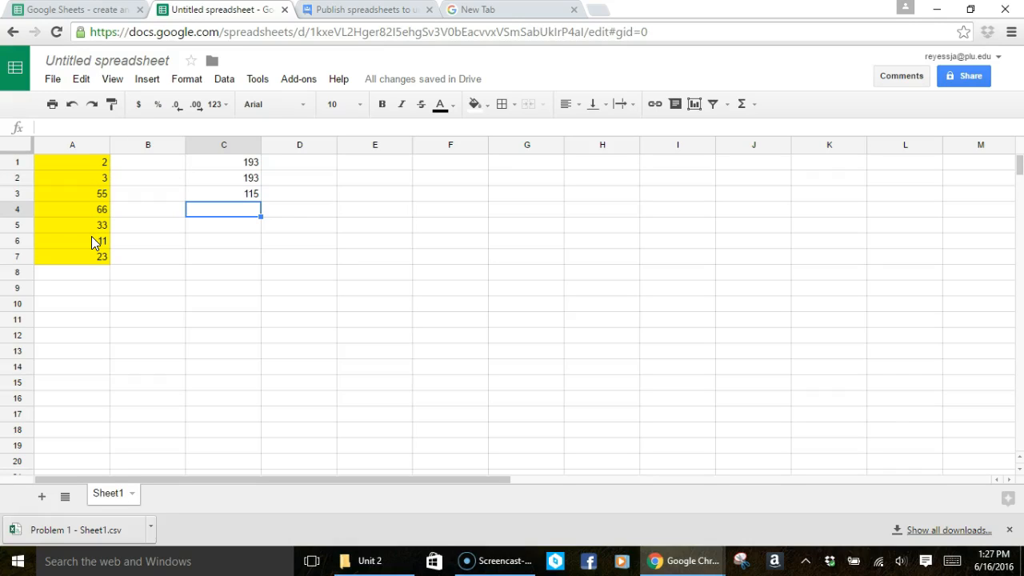
In cell D1, calculate the average of the yellow numbers with =AVERAGE(A1:A7).
key("Right")
key("Up")
key("Up")
key("Up")
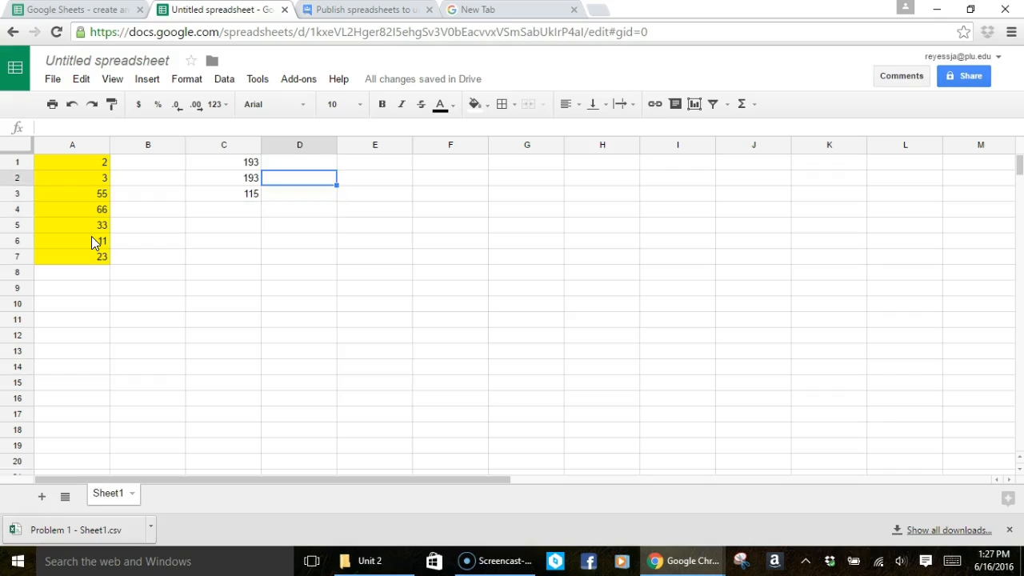
type("=A")
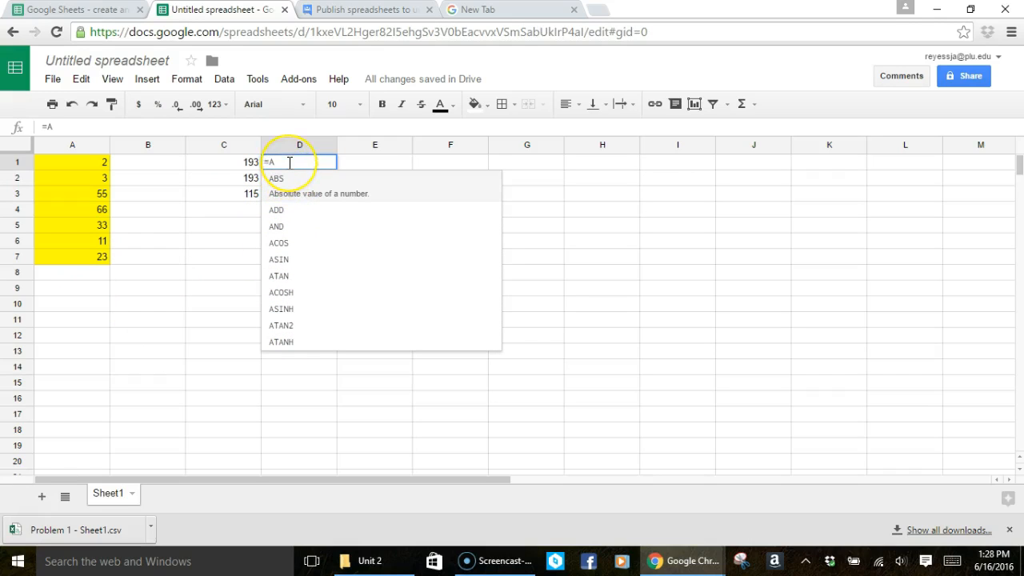
type("V")
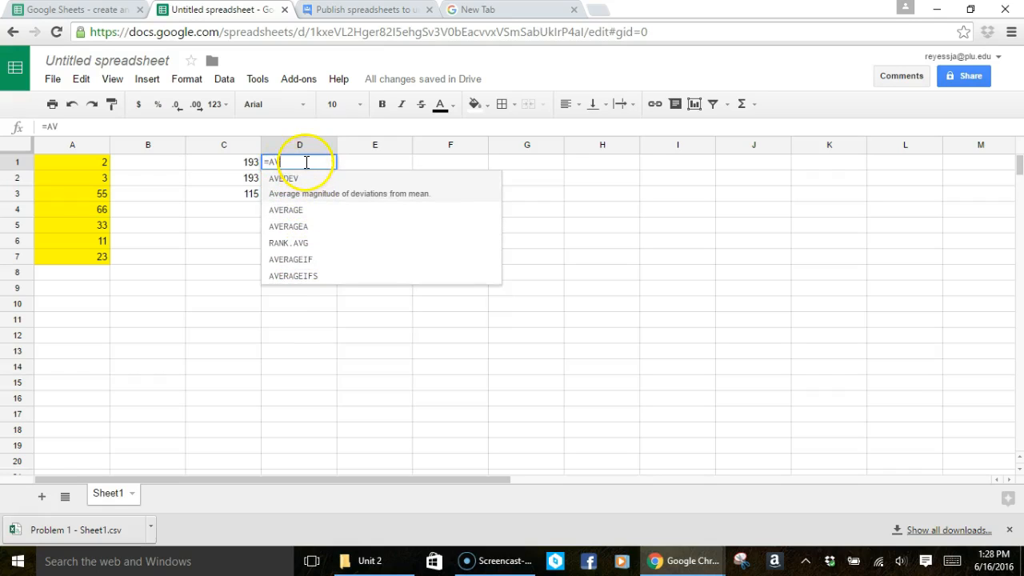
type("e")
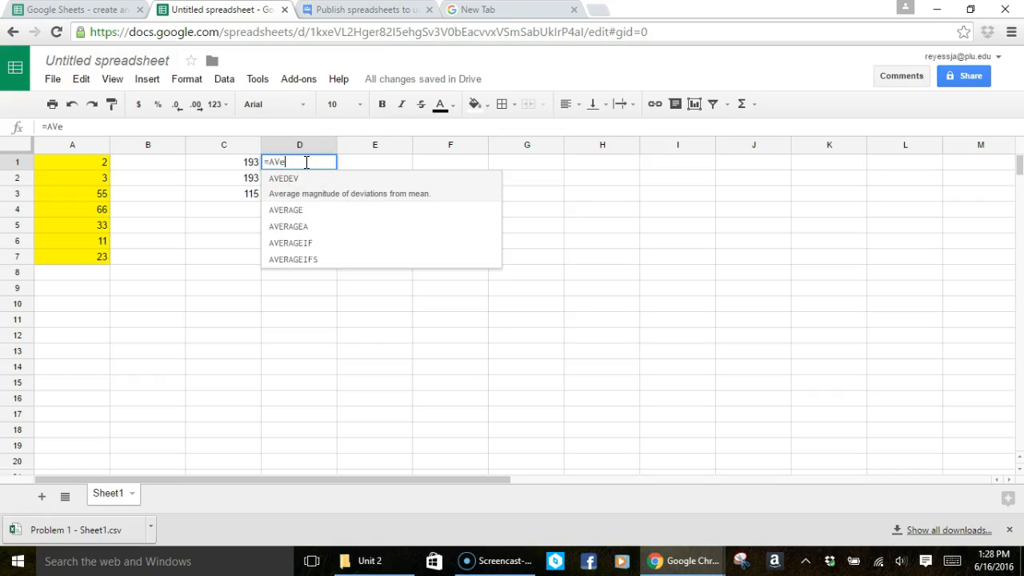
key("BackSpace")
type("ERAGE")
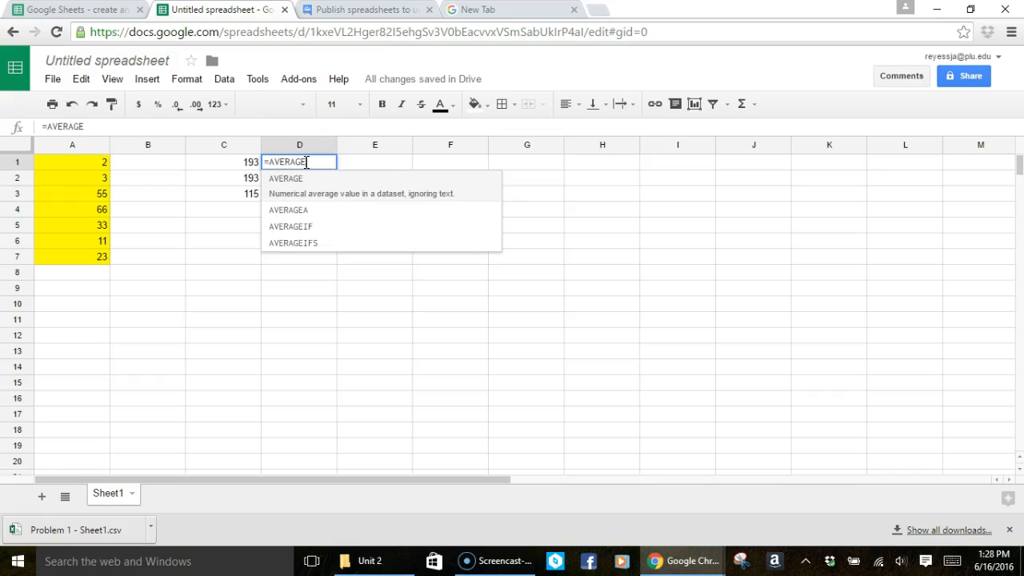
type("(")
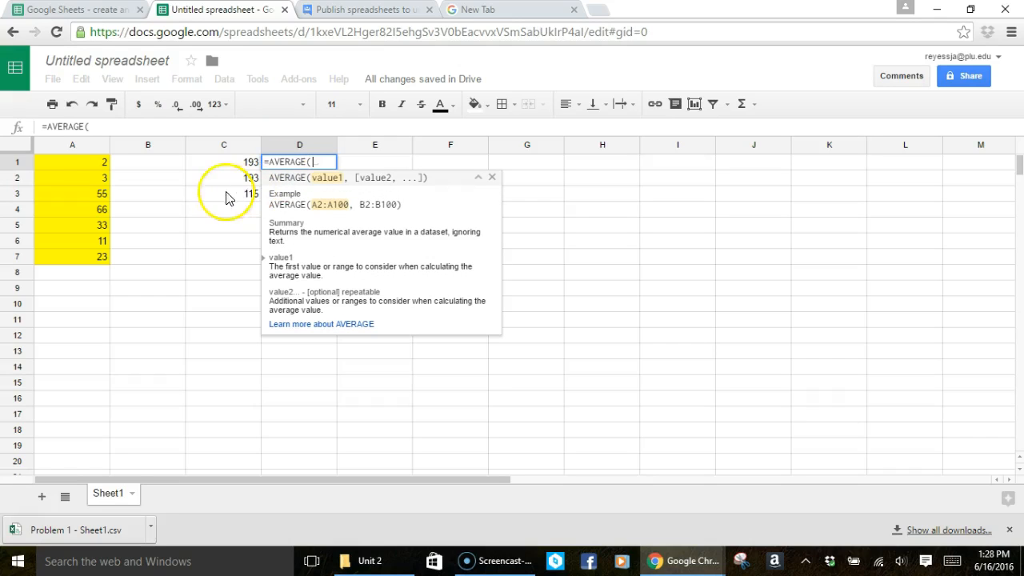
left_click_drag(93, 159, 93, 259)
key("Return")
key("Up")
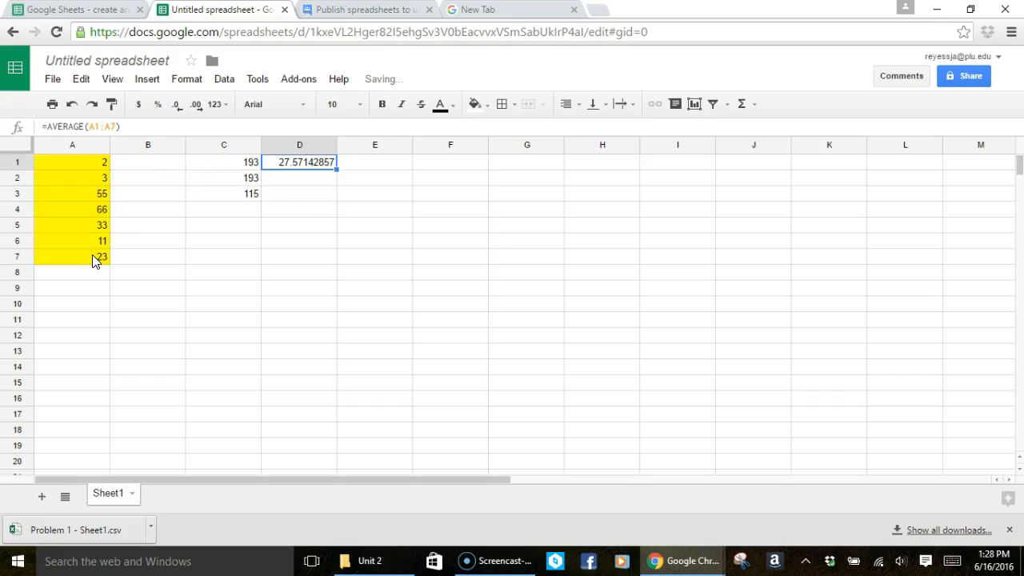
In cell E1, calculate the median of all the yellow numbers with =MEDIAN(A1:A7).
key("Right")
type("=")
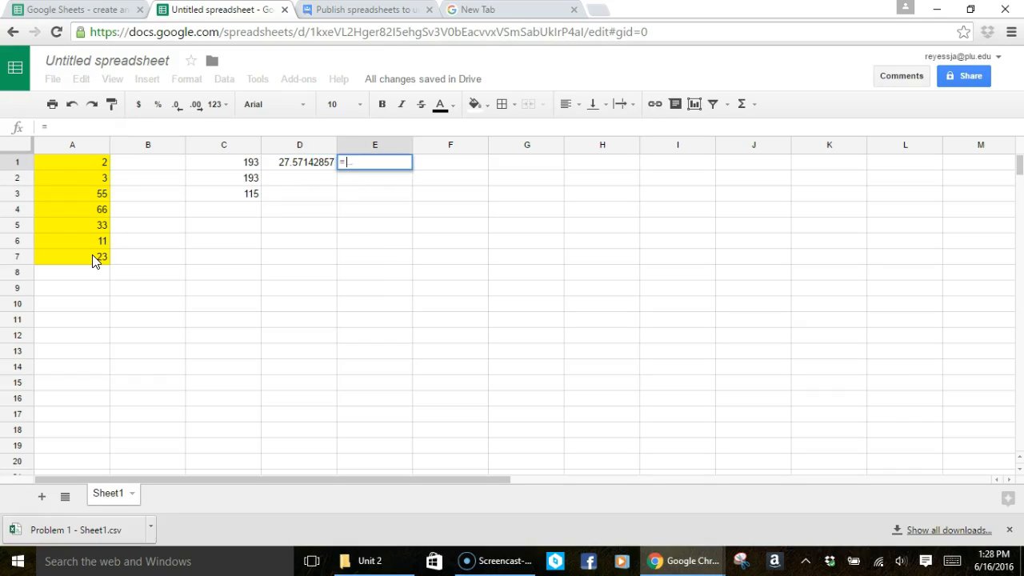
type("MEDIAN(")
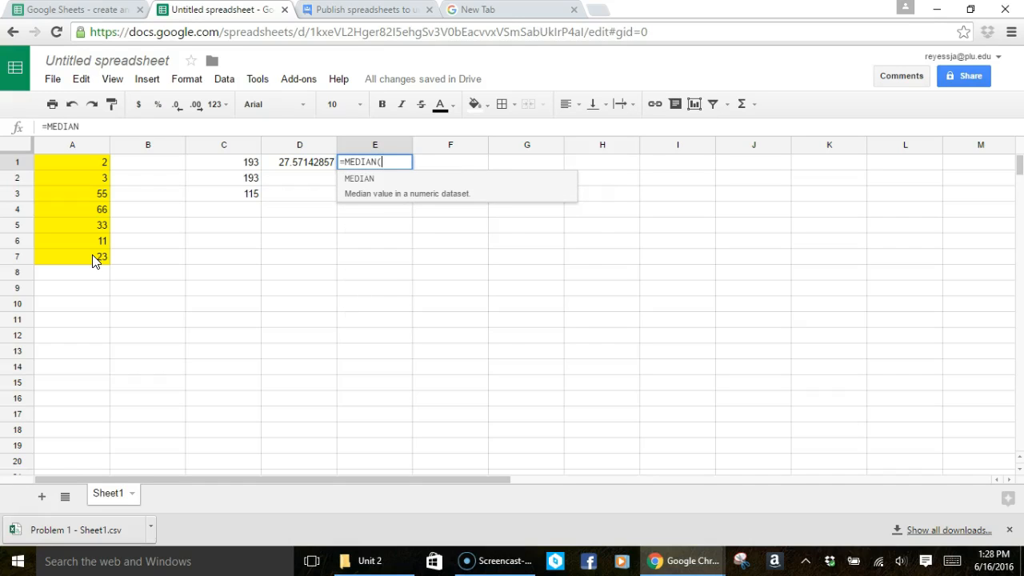
left_click_drag(82, 167, 72, 263)
key("Return")
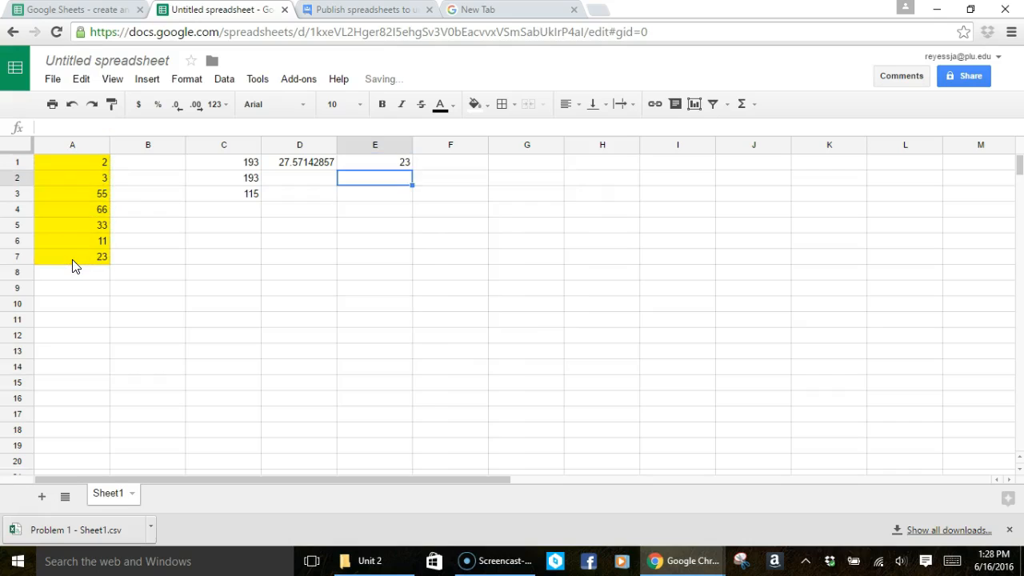
In cell F1, calculate the median of three individually picked cells with =MEDIAN(A2,A4,A7).
key("Up")
key("Right")
type("=")
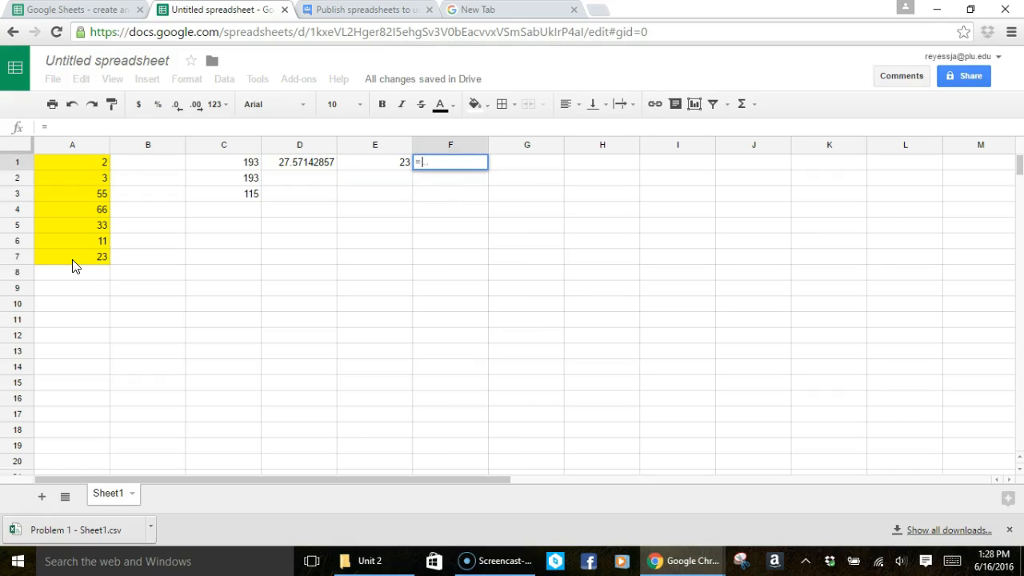
left_click(110, 178)
type("MEDIAN(")
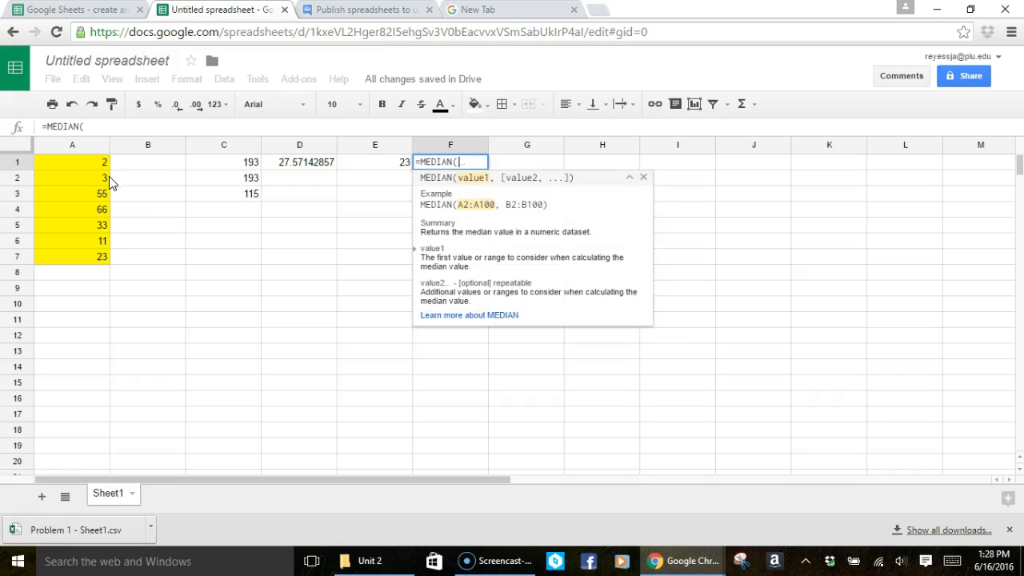
left_click(103, 184)
left_click(102, 185)
type(",")
left_click(99, 206)
type(",")
left_click(101, 255)
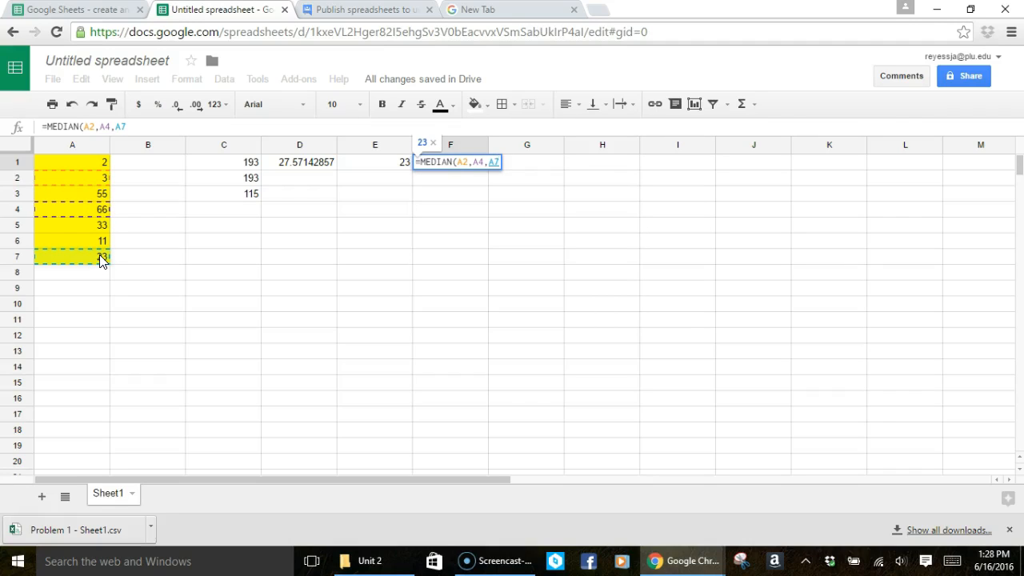
key("Return")
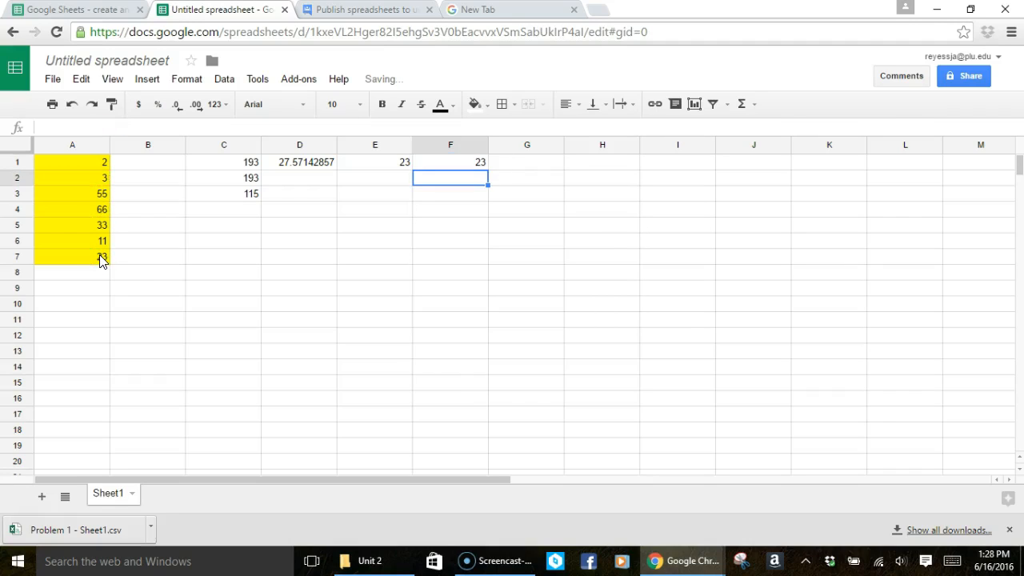
In cell C5, add the sums of two separate ranges in one formula: =SUM(A1:A3)+SUM(A5:A7).
key("Down")
key("Down")
key("Down")
key("Left")
key("Left")
key("Left")
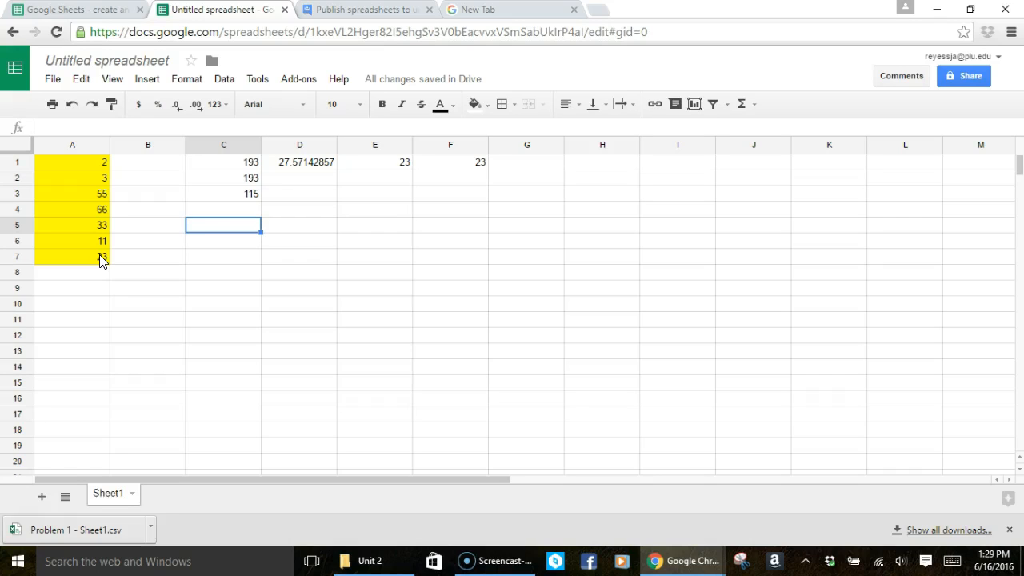
type("=SUM(")
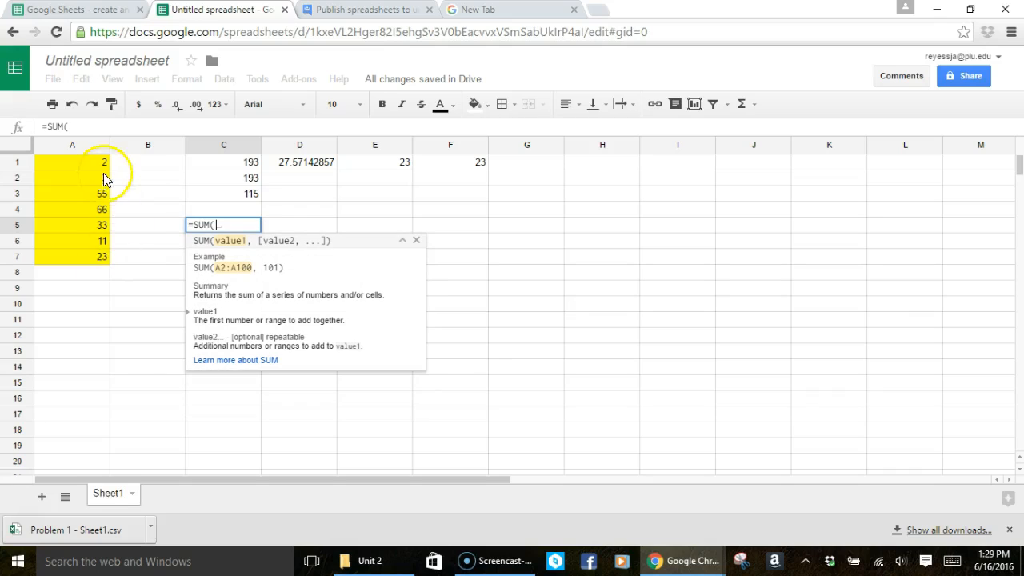
left_click_drag(102, 165, 99, 191)
type(")")
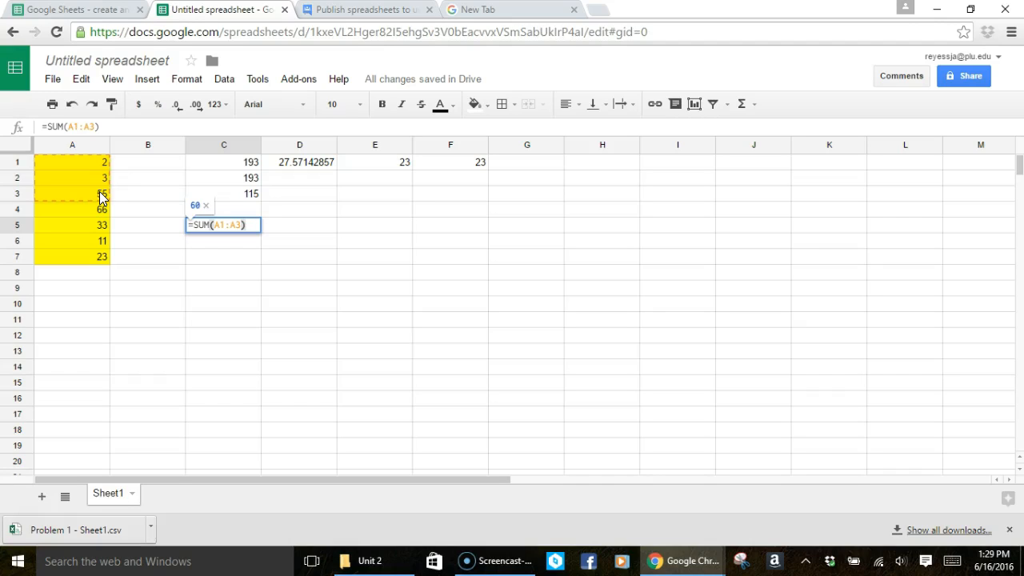
type("+")
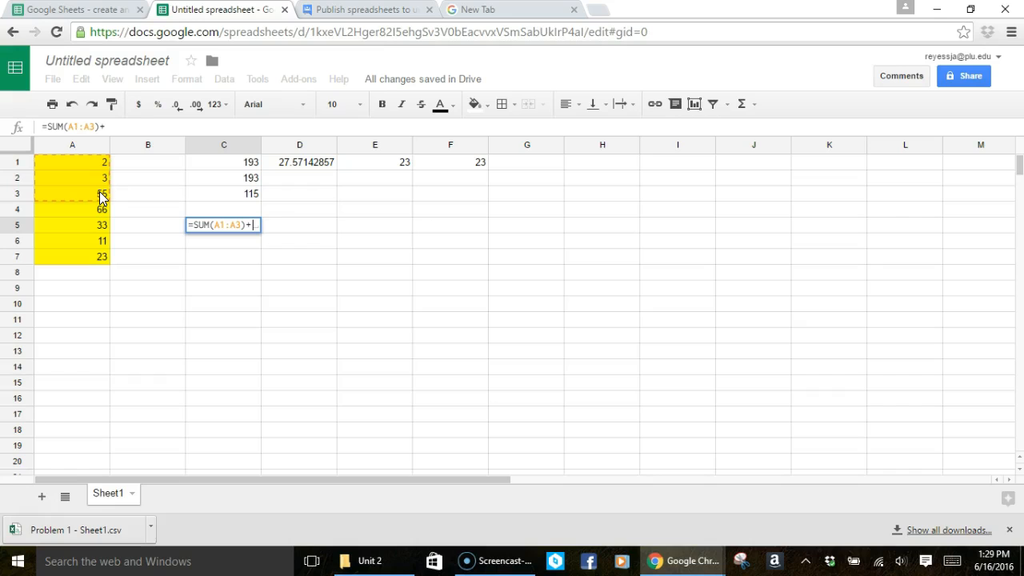
type("SUM")
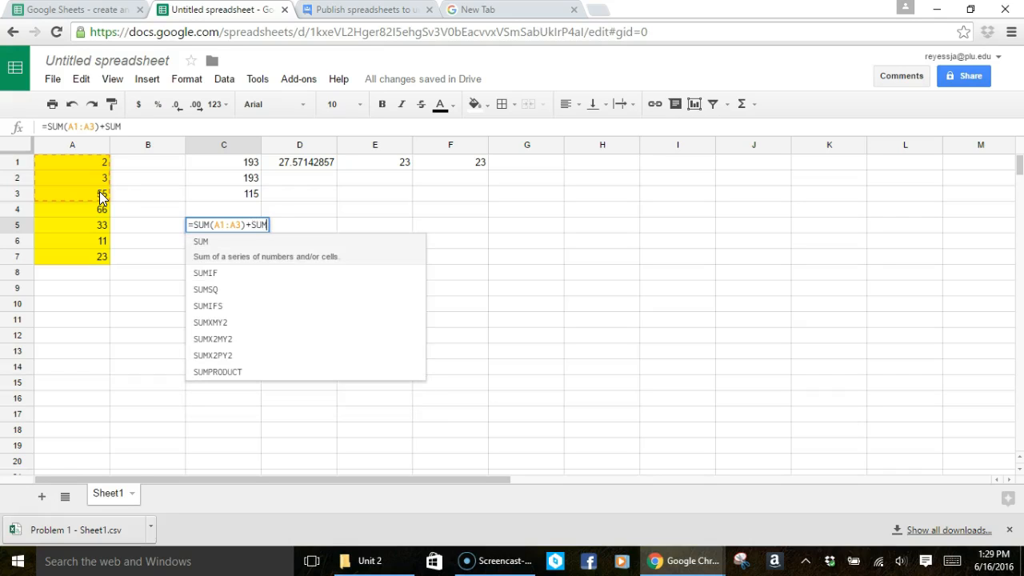
type("(")
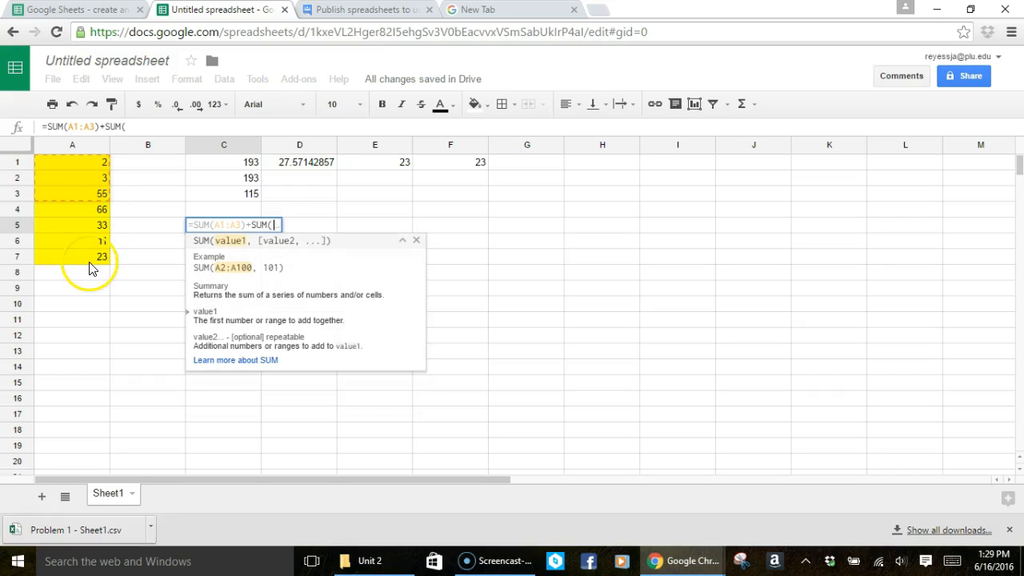
left_click_drag(88, 260, 91, 231)
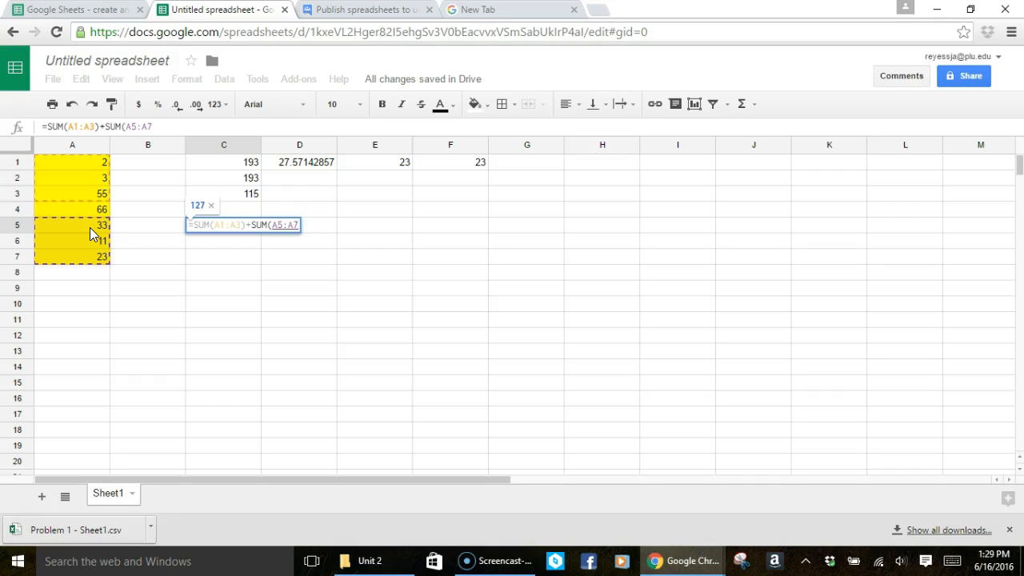
type(")")
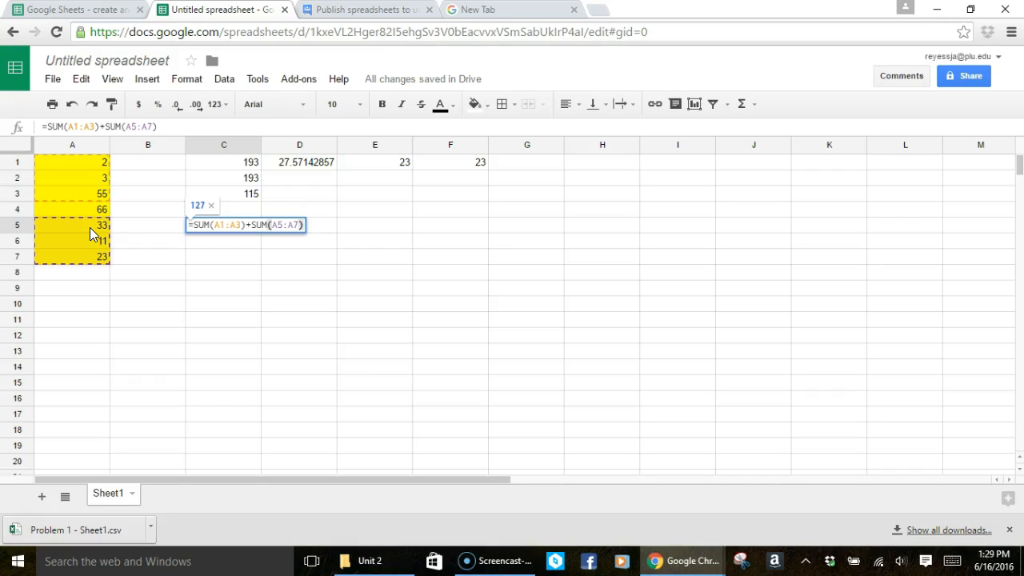
key("Return")
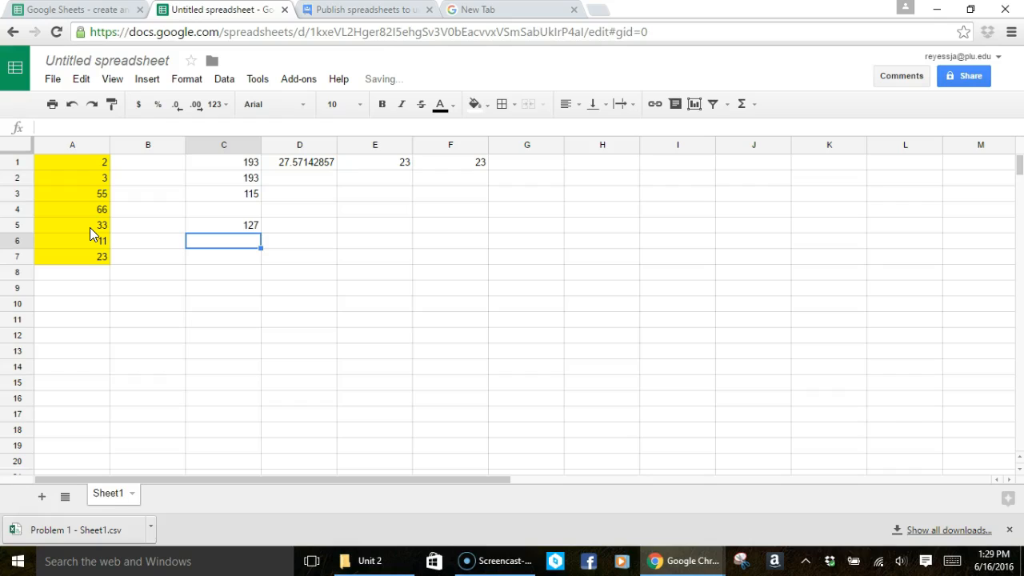